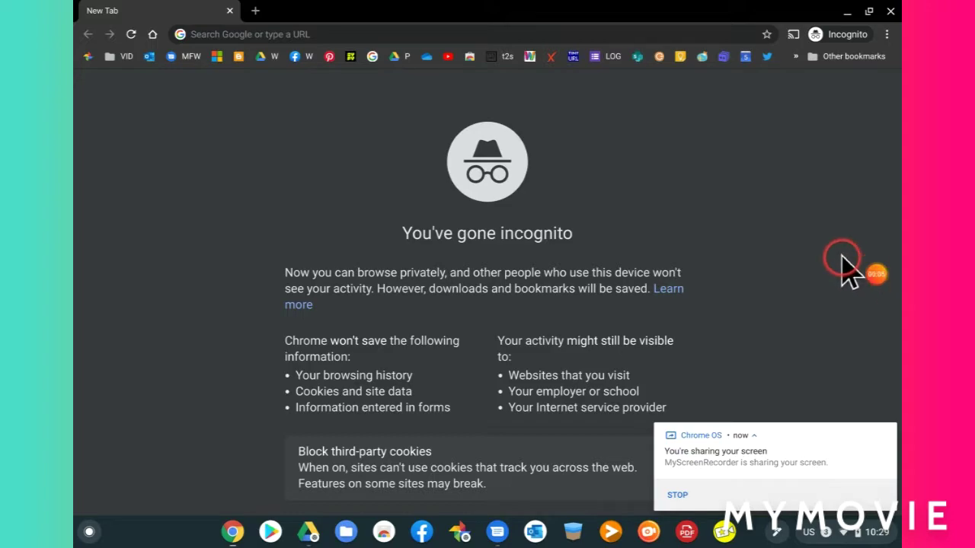
# Load google.com in the Chrome incognito window
pyautogui.click(317, 35)
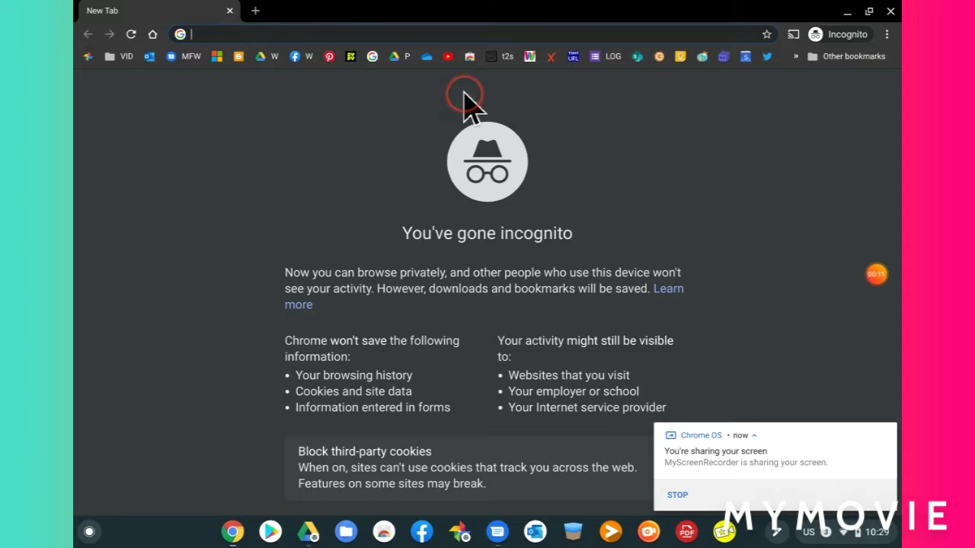
pyautogui.write('g')
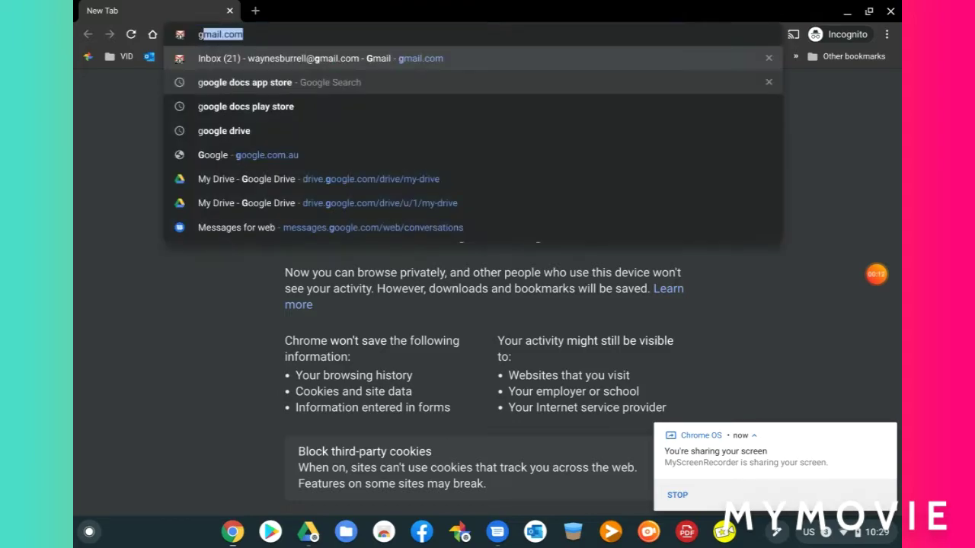
pyautogui.write('oogle.com')
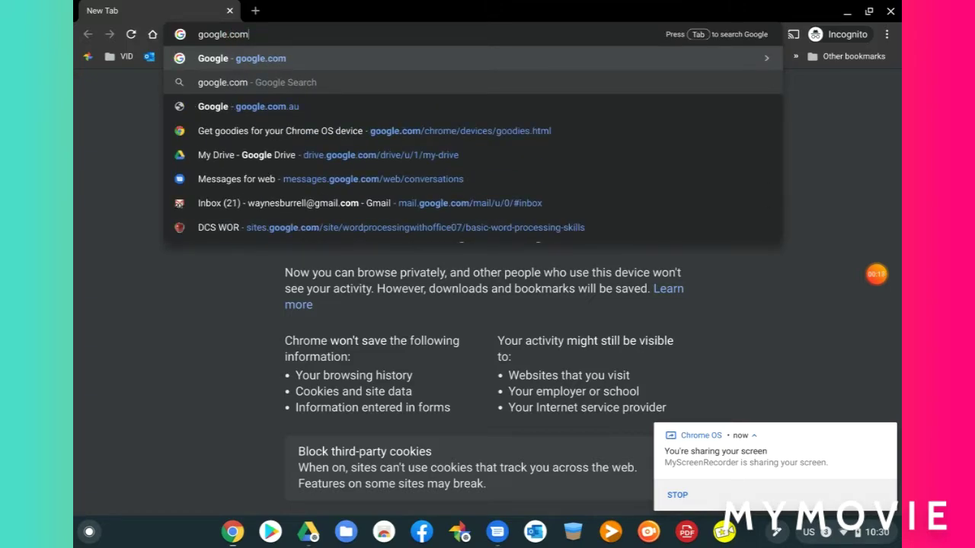
pyautogui.press('Return')
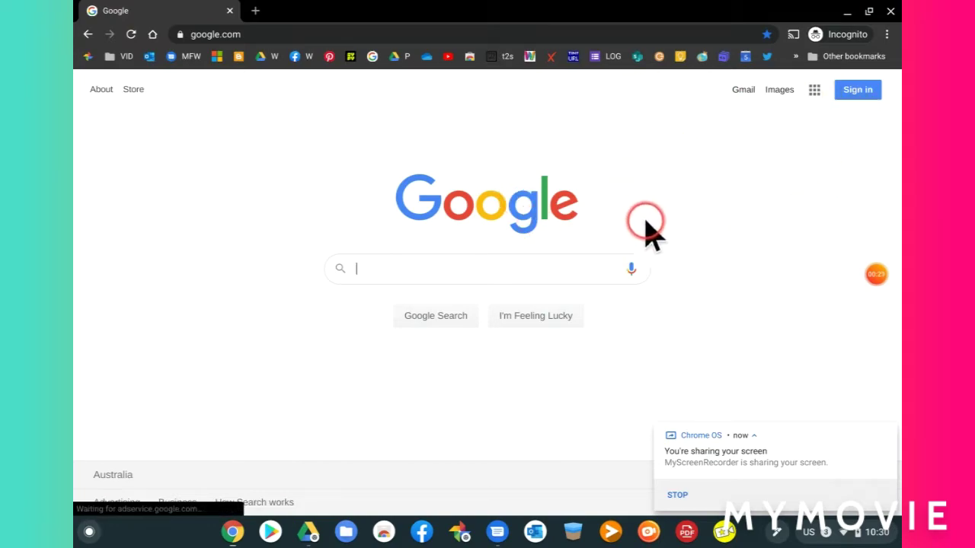
# Go to Google sign-in and start creating an account for personal use
pyautogui.click(866, 97)
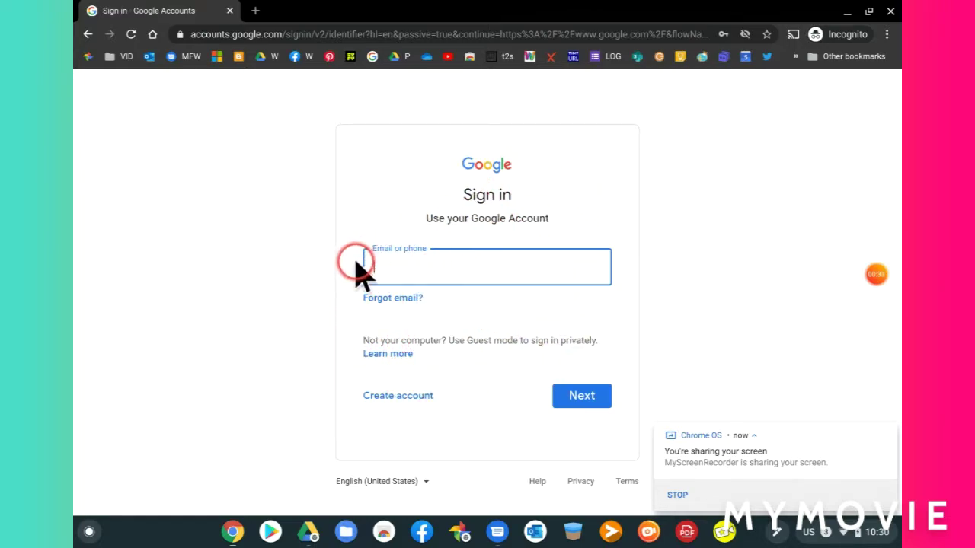
pyautogui.click(398, 403)
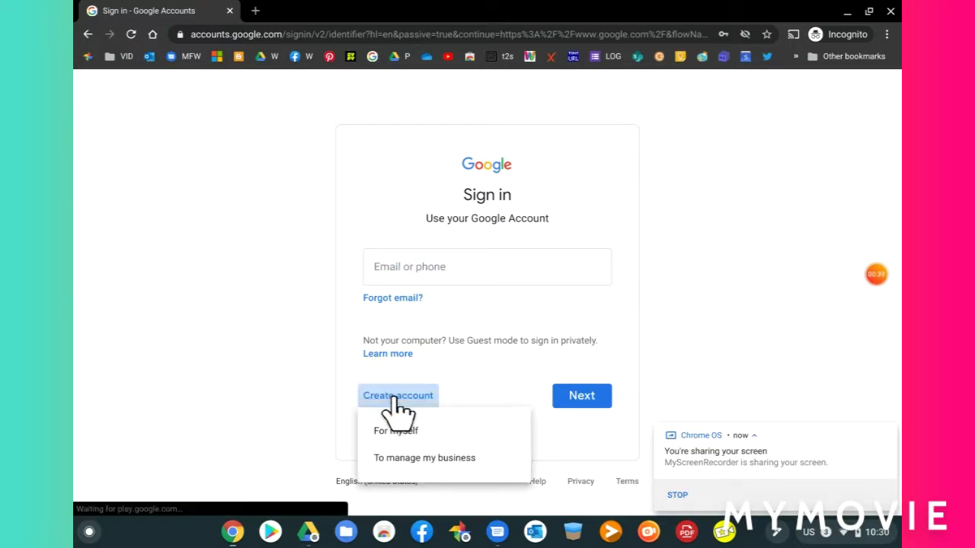
pyautogui.click(464, 434)
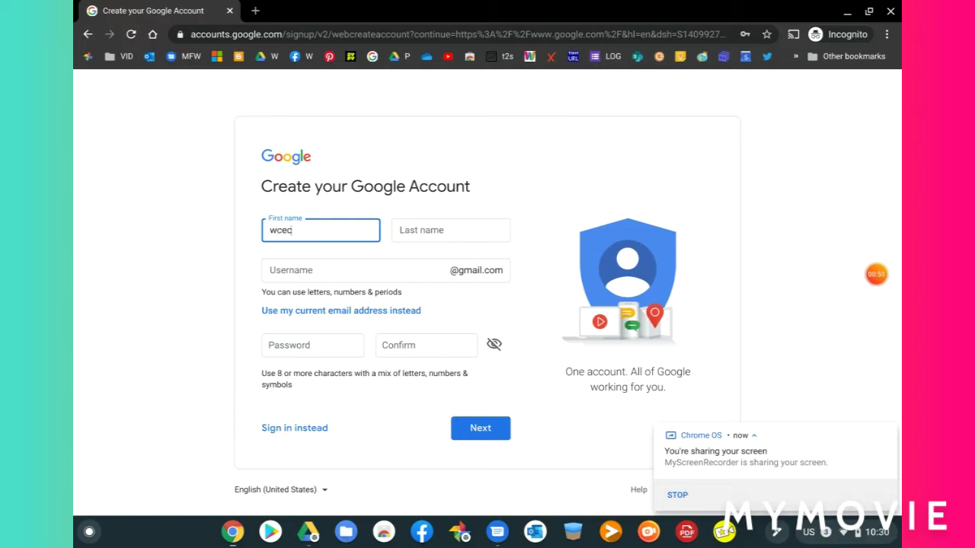
# Enter the last name demo and the username wcecdemo
pyautogui.click(472, 231)
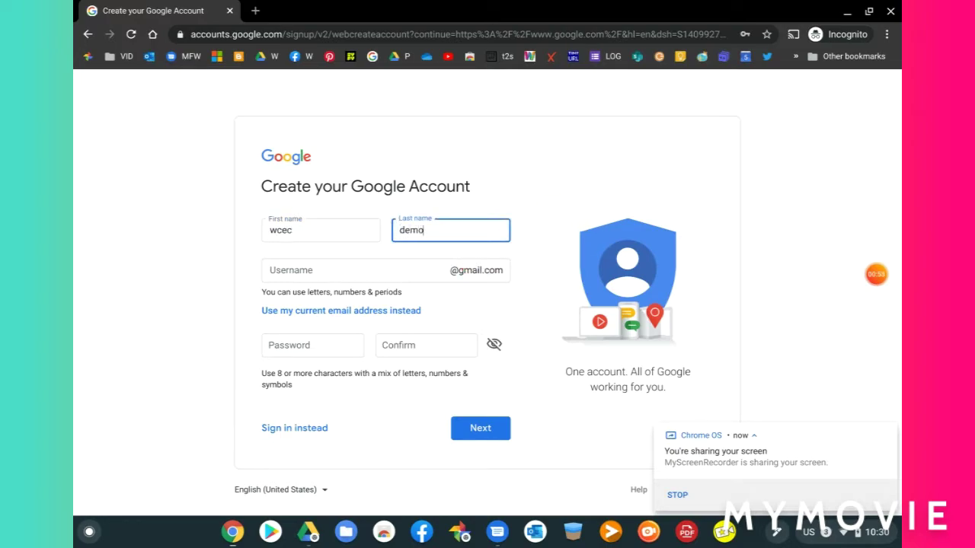
pyautogui.click(399, 270)
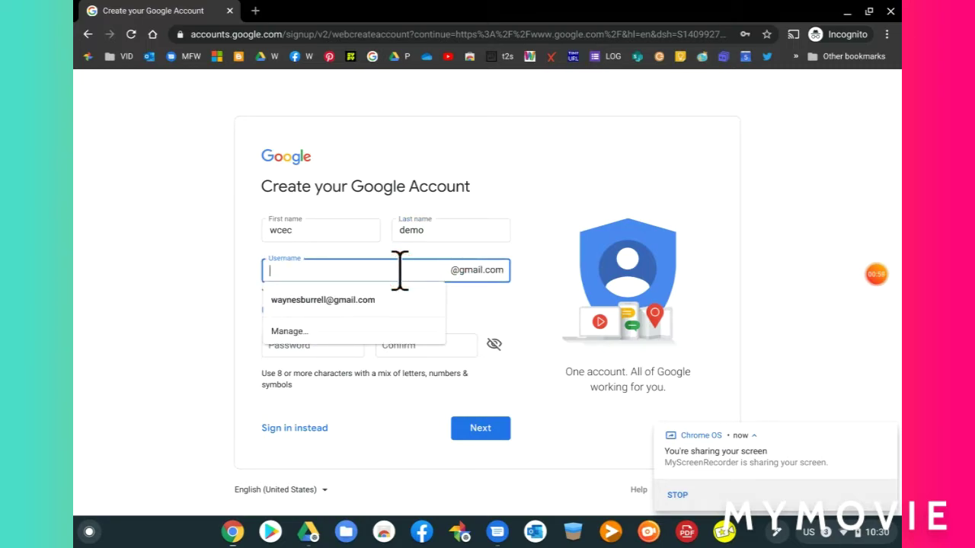
pyautogui.click(381, 270)
pyautogui.write('wcecdemo')
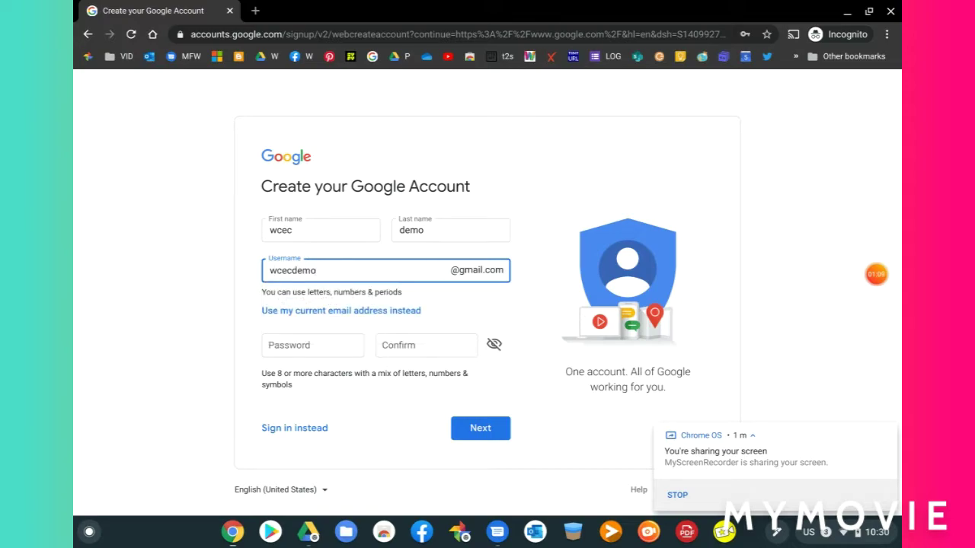
# Enter and confirm the account password, then submit the signup form
pyautogui.click(321, 347)
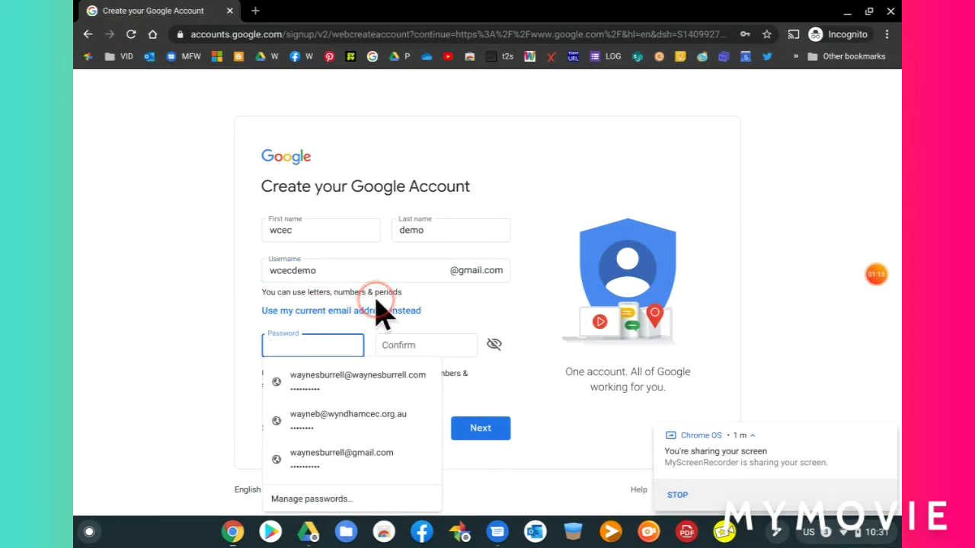
pyautogui.write('aa')
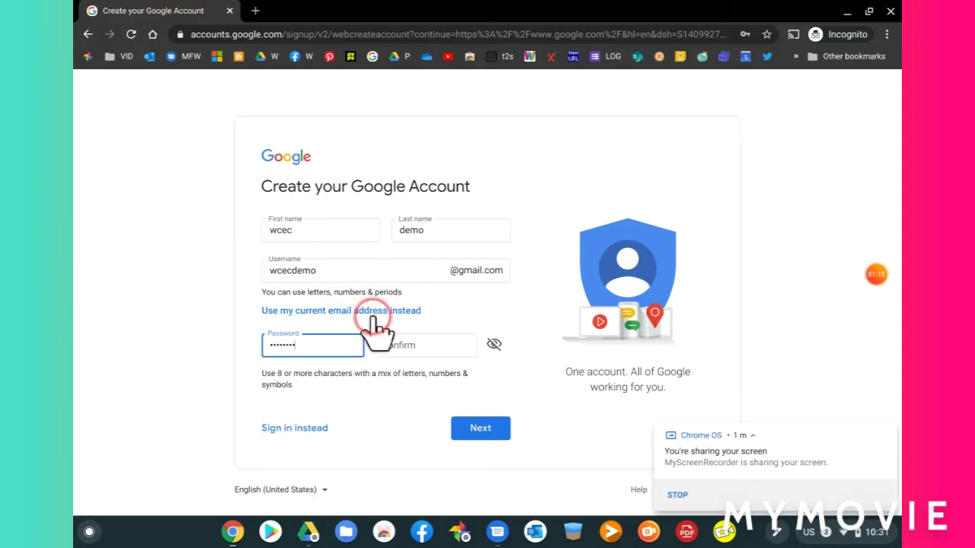
pyautogui.click(402, 343)
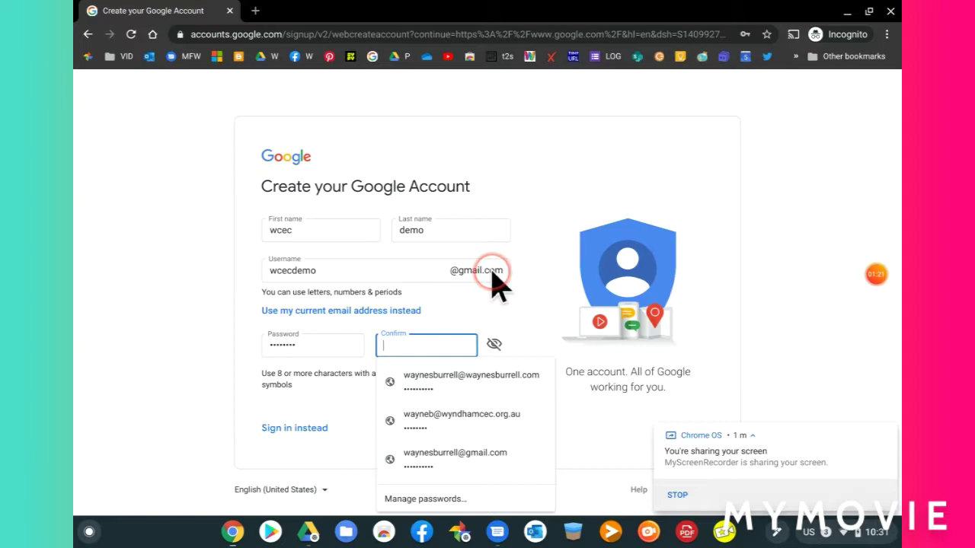
pyautogui.write('aa')
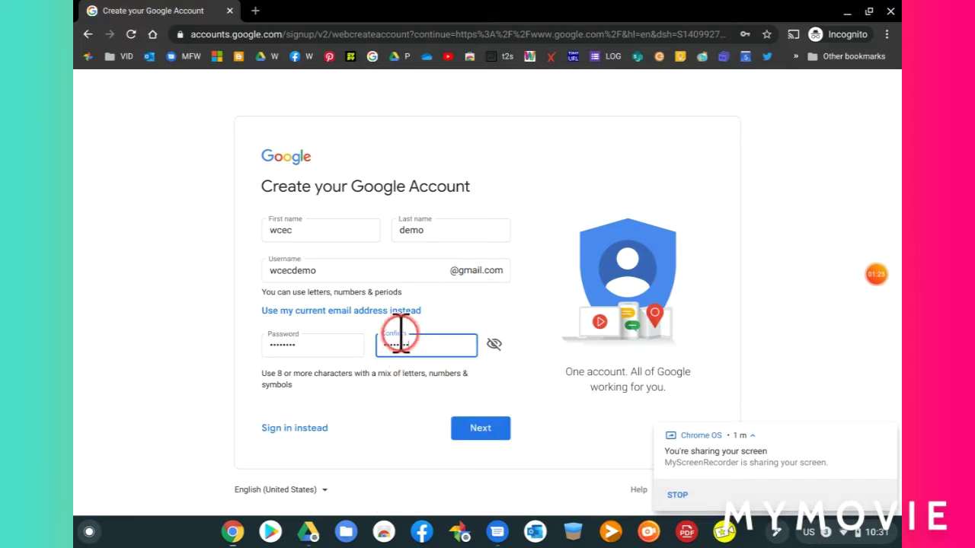
pyautogui.click(479, 430)
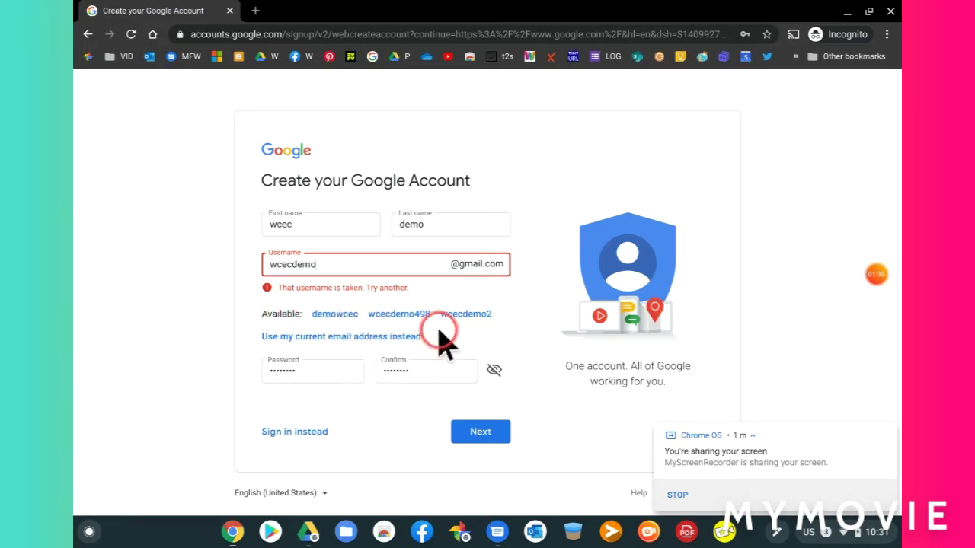
# Pick the available suggested username demowcec and continue
pyautogui.click(335, 315)
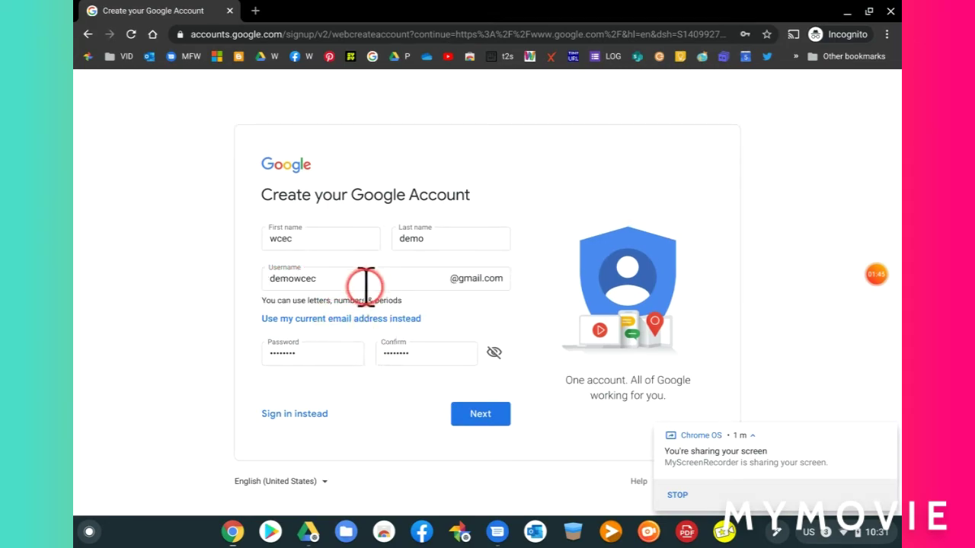
pyautogui.click(480, 416)
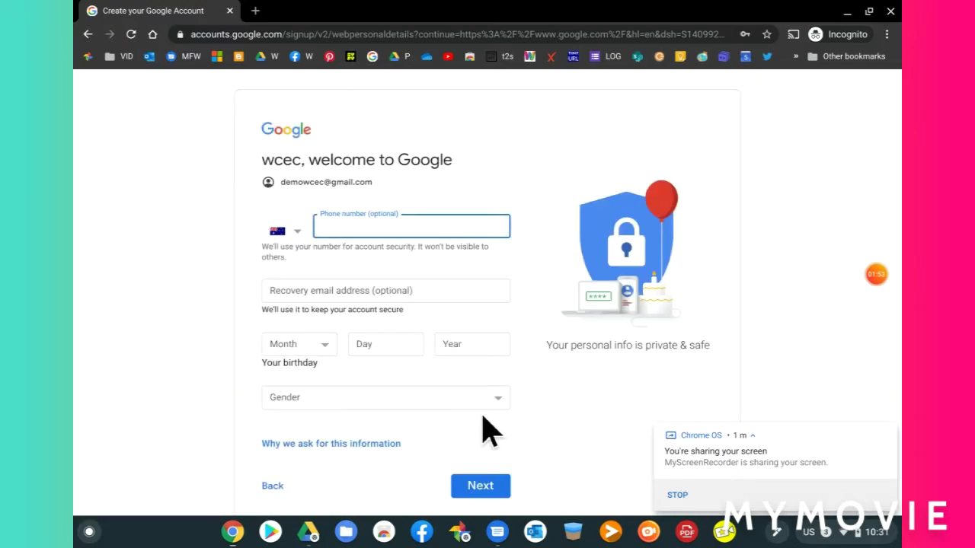
# Enter the phone number, checking the country code list
pyautogui.click(508, 397)
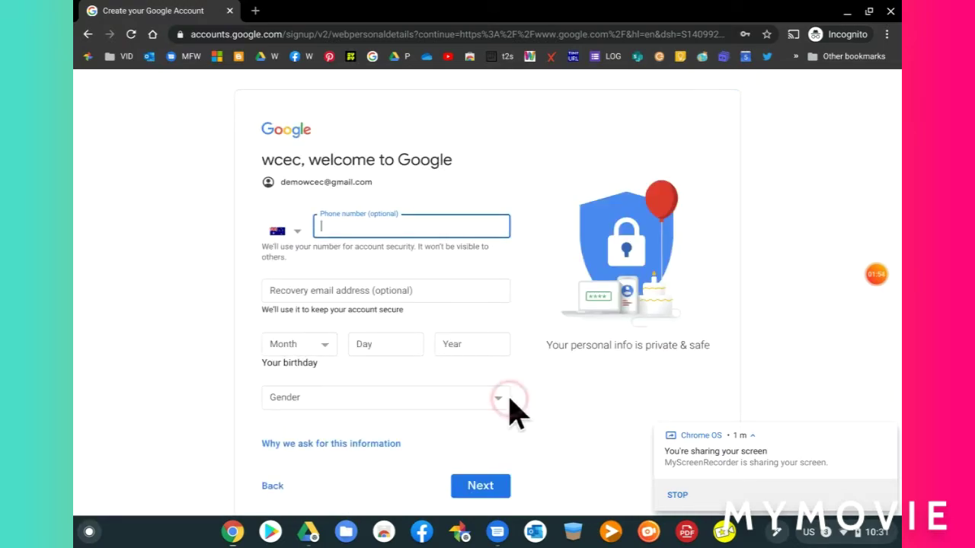
pyautogui.click(301, 232)
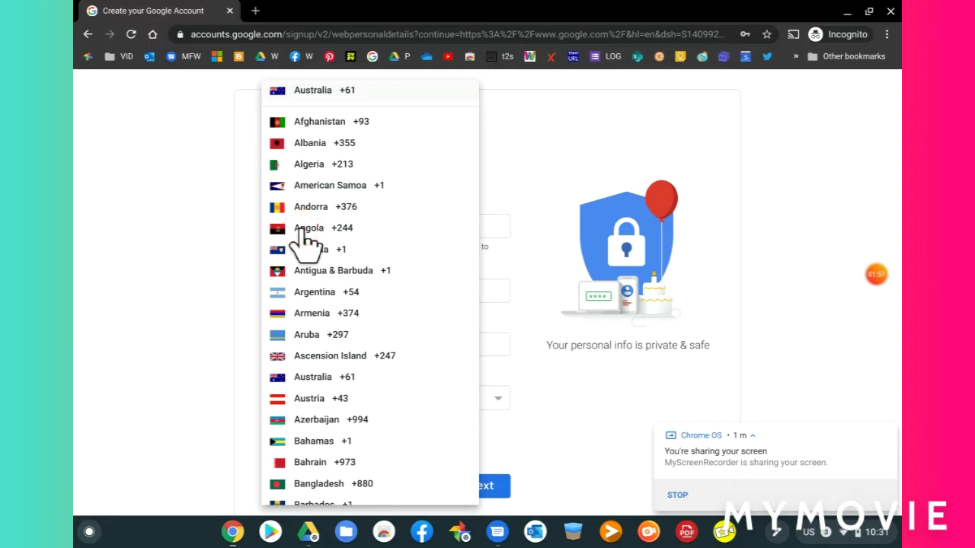
pyautogui.click(328, 125)
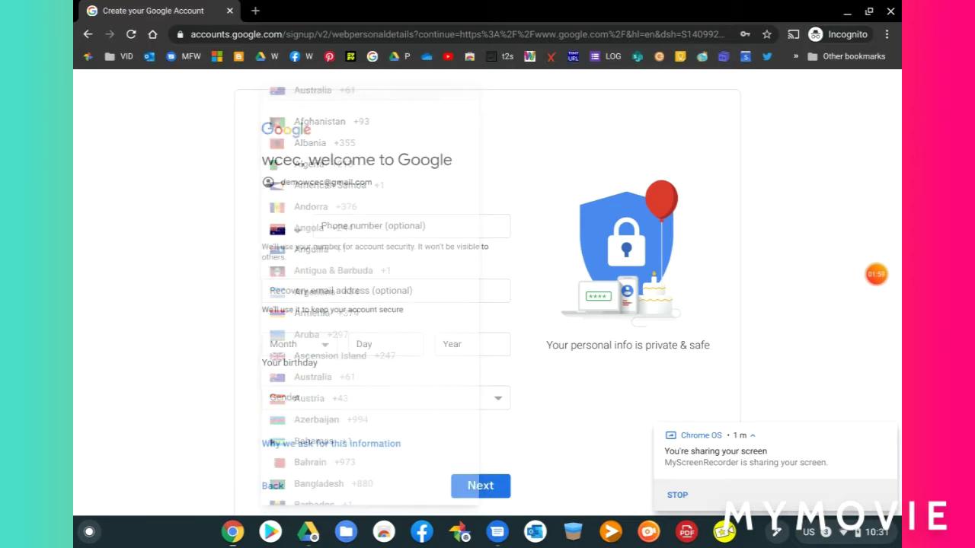
pyautogui.click(388, 234)
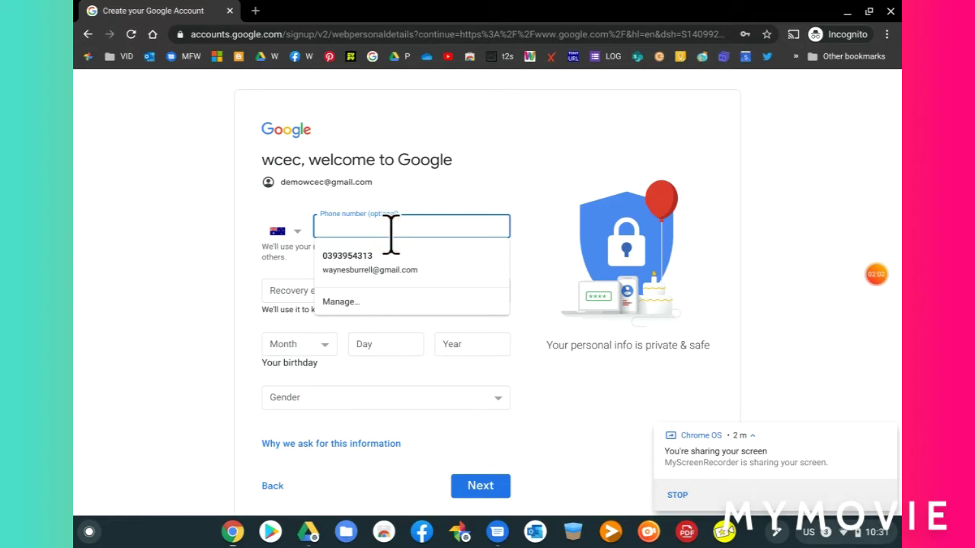
pyautogui.click(855, 294)
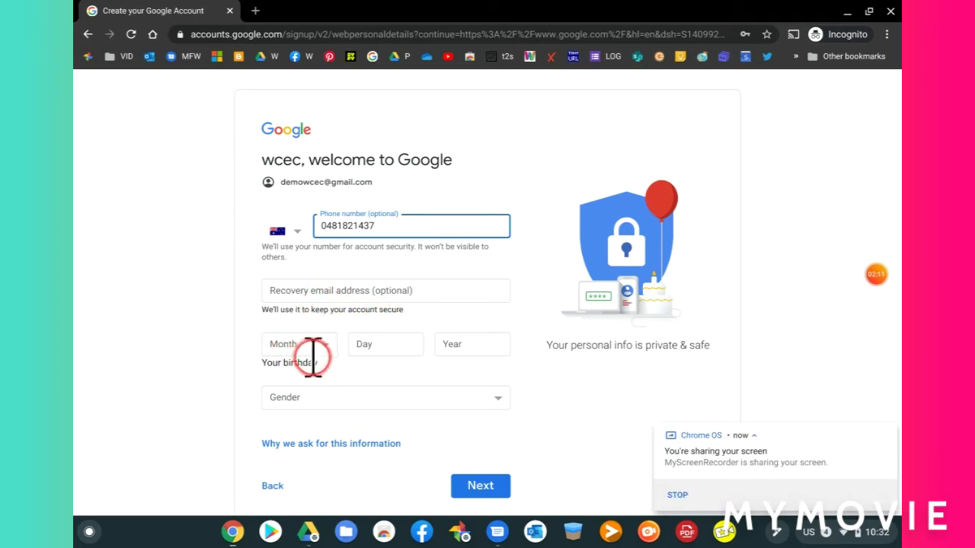
# Set birthday to January 01 1990 and gender to Rather not say, then continue
pyautogui.click(326, 347)
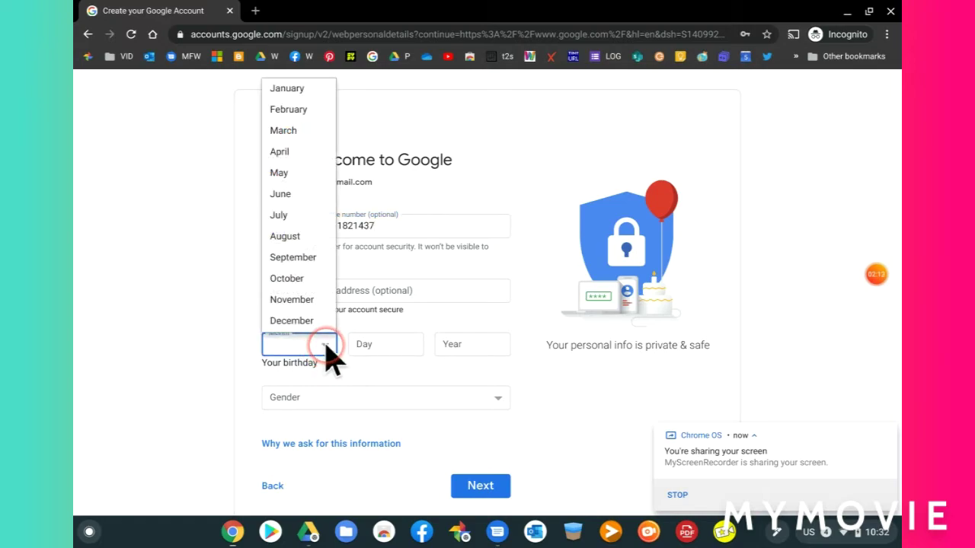
pyautogui.click(315, 90)
pyautogui.click(389, 343)
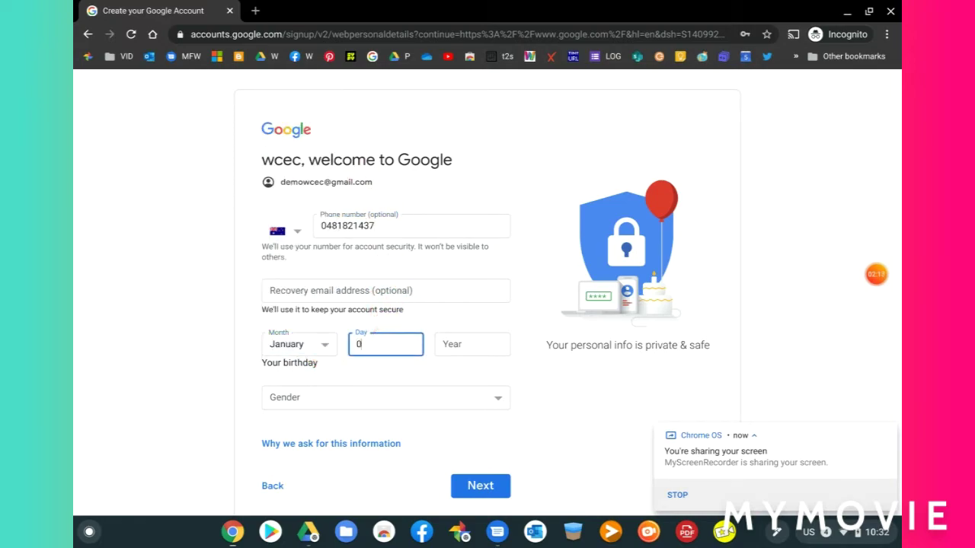
pyautogui.click(453, 352)
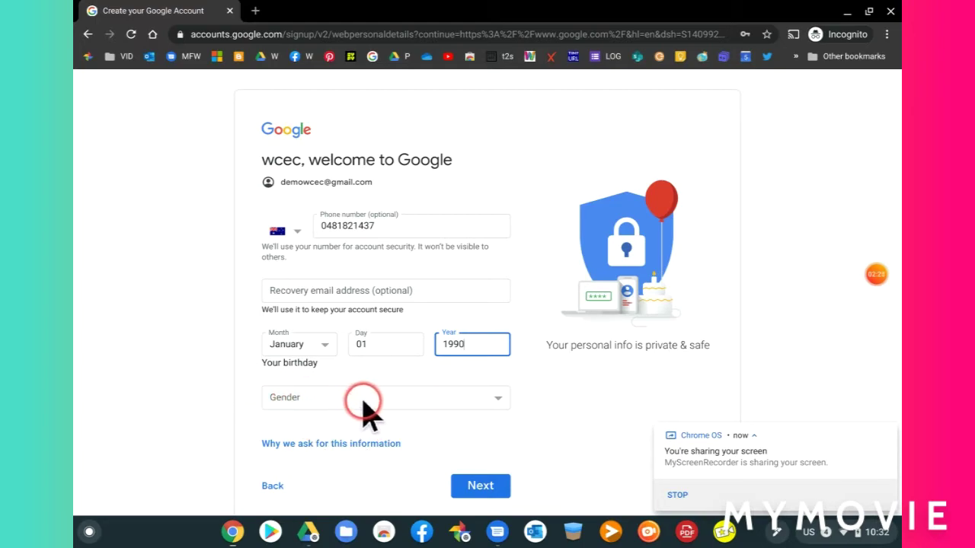
pyautogui.click(497, 400)
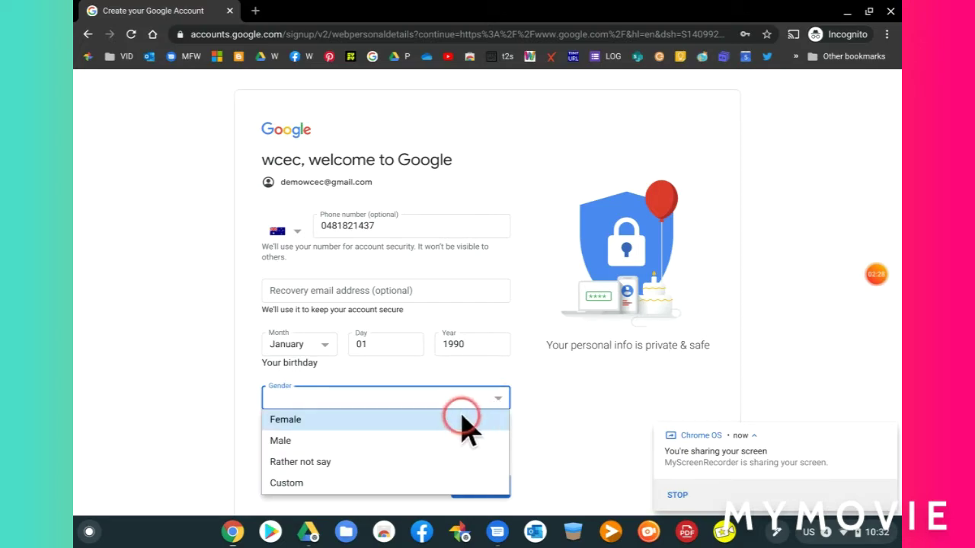
pyautogui.click(409, 463)
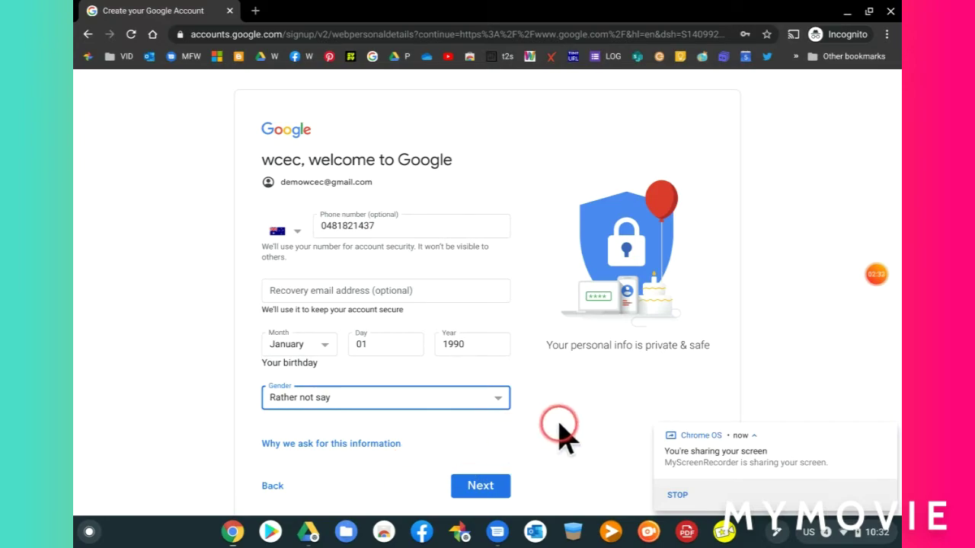
pyautogui.scroll(-1, 559, 440)
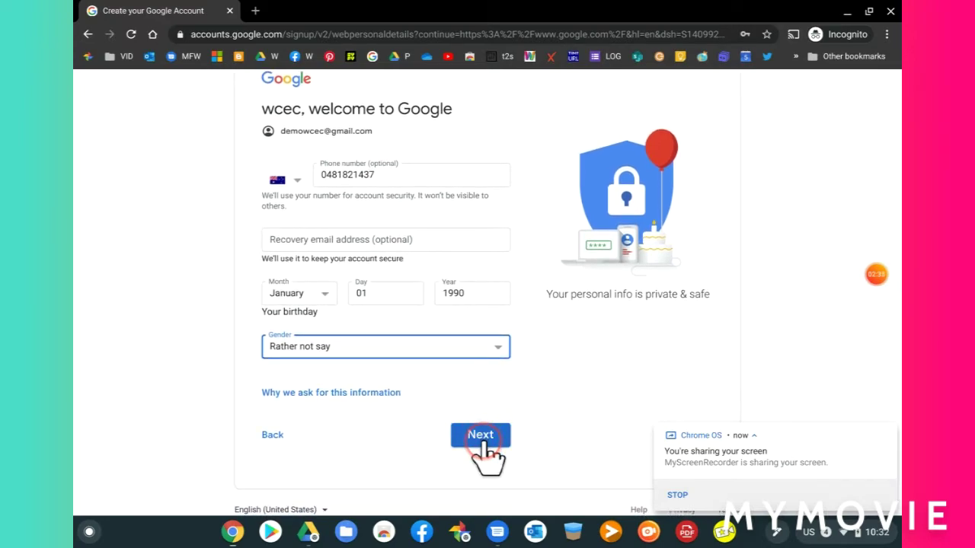
pyautogui.click(480, 444)
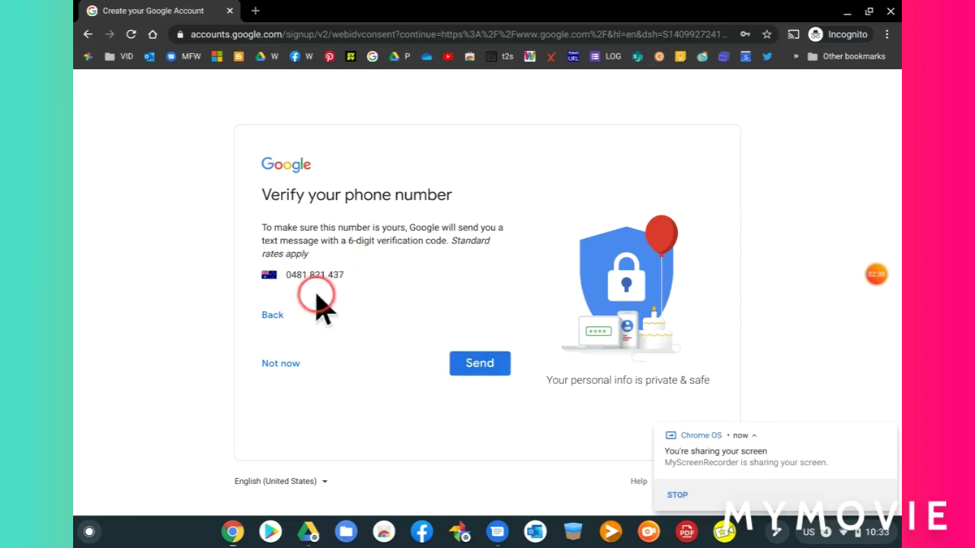
# Verify the phone with the texted code and allow the number for Google services
pyautogui.click(467, 377)
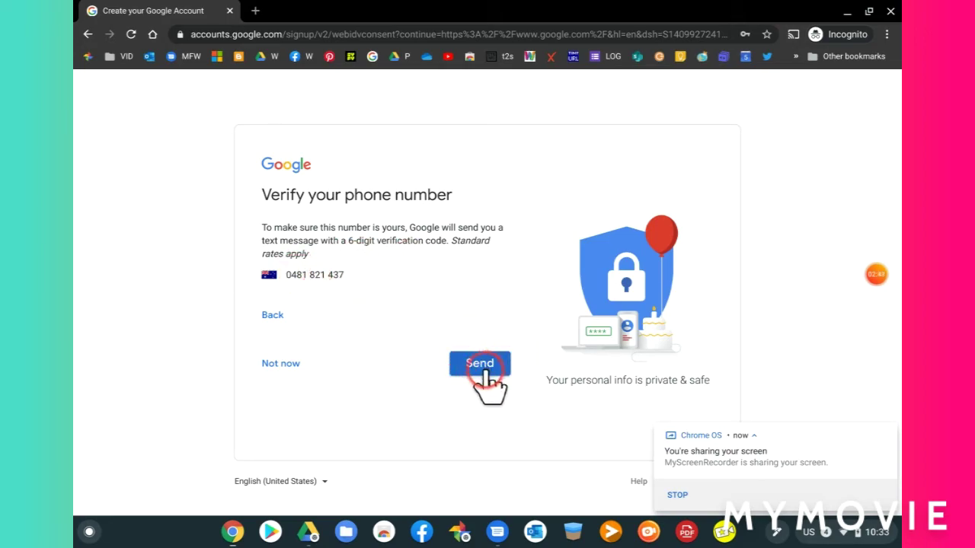
pyautogui.click(488, 374)
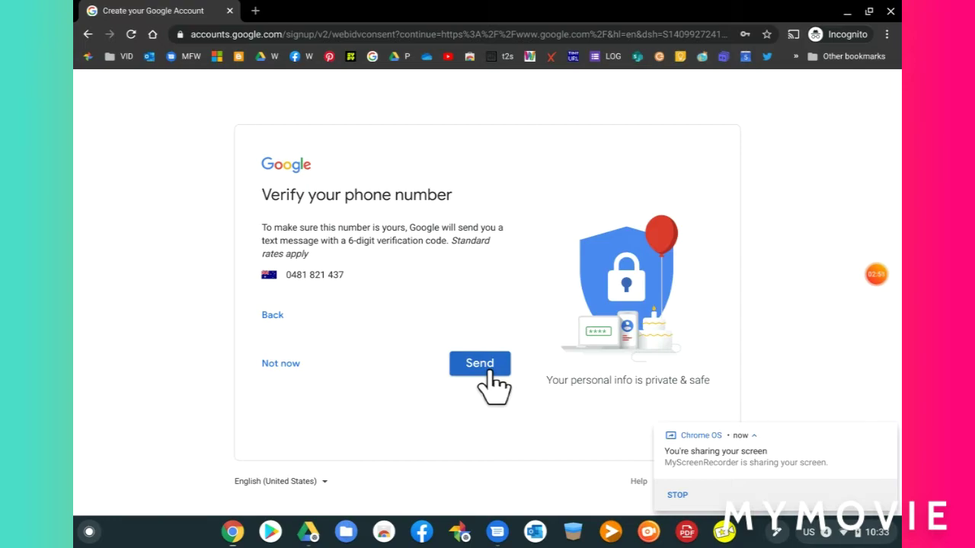
pyautogui.click(866, 279)
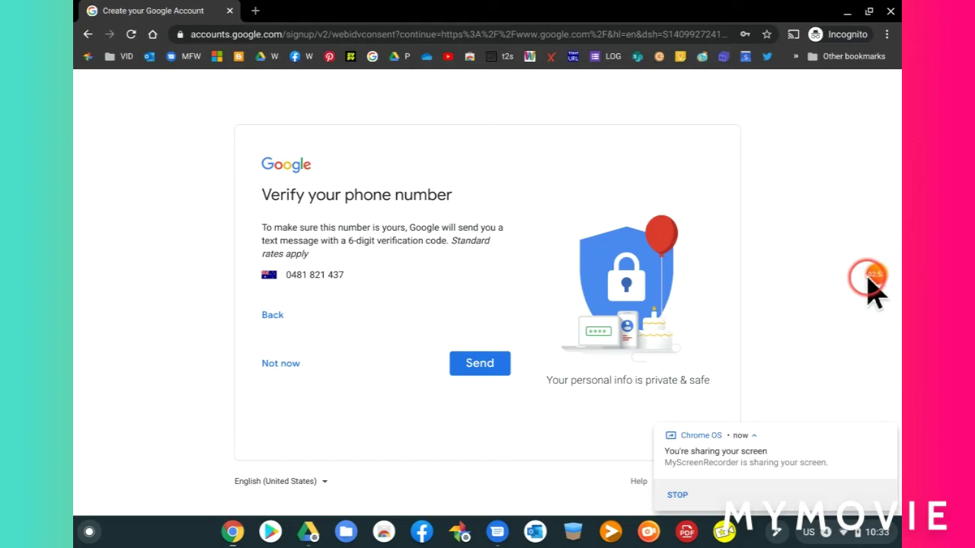
pyautogui.click(847, 276)
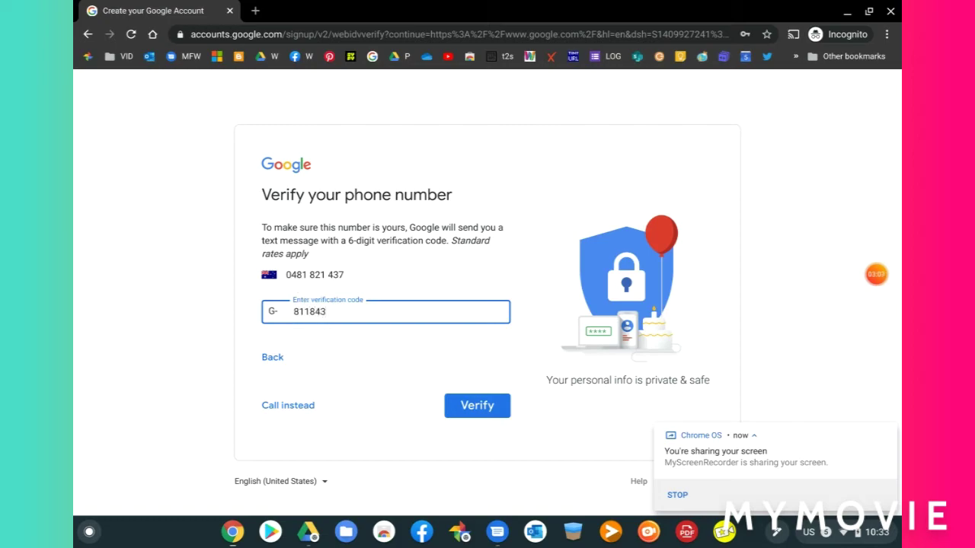
pyautogui.click(480, 404)
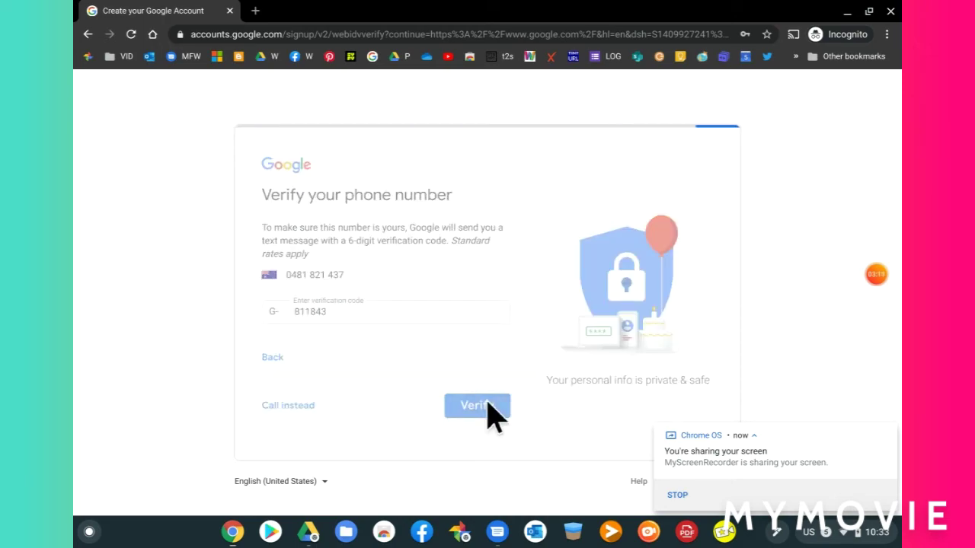
pyautogui.click(395, 404)
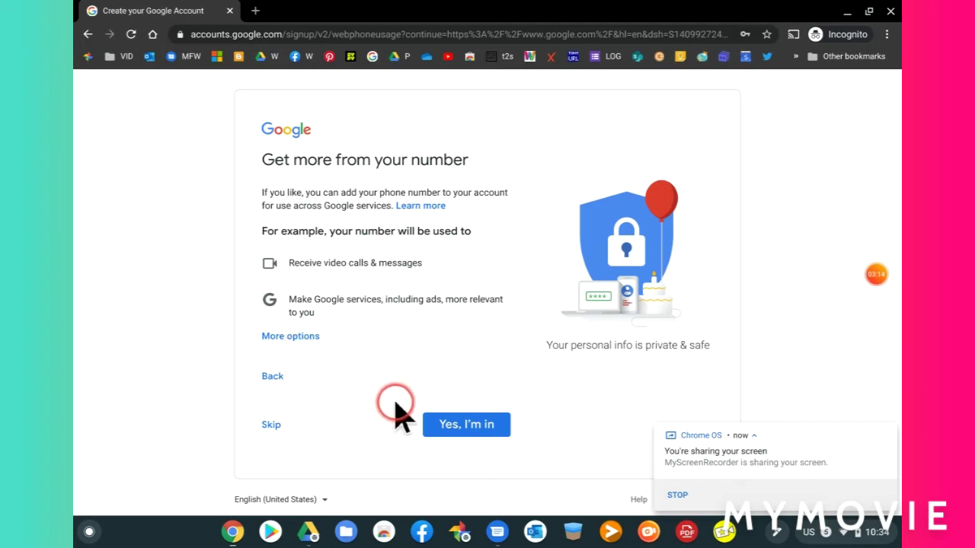
pyautogui.click(460, 431)
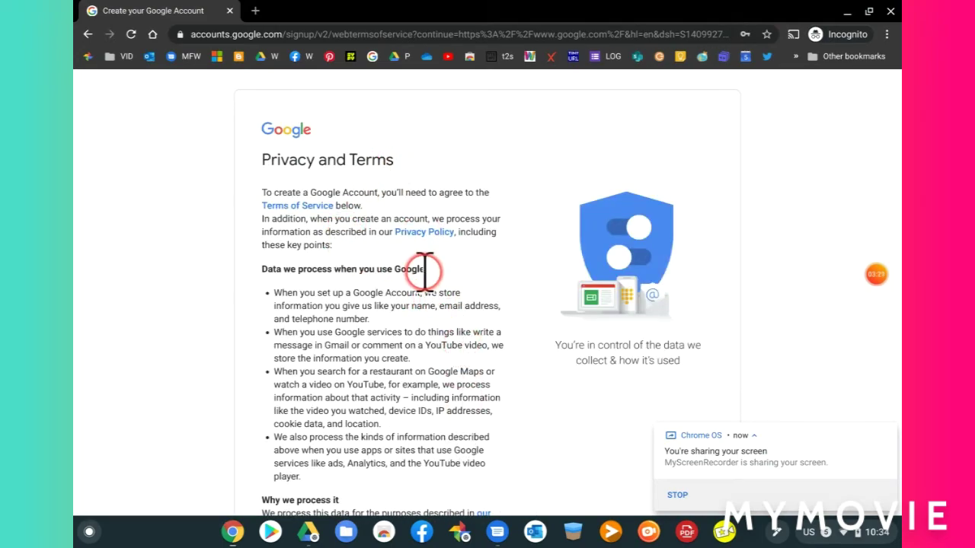
# Read through the Privacy and Terms page and agree to it
pyautogui.scroll(-4, 424, 271)
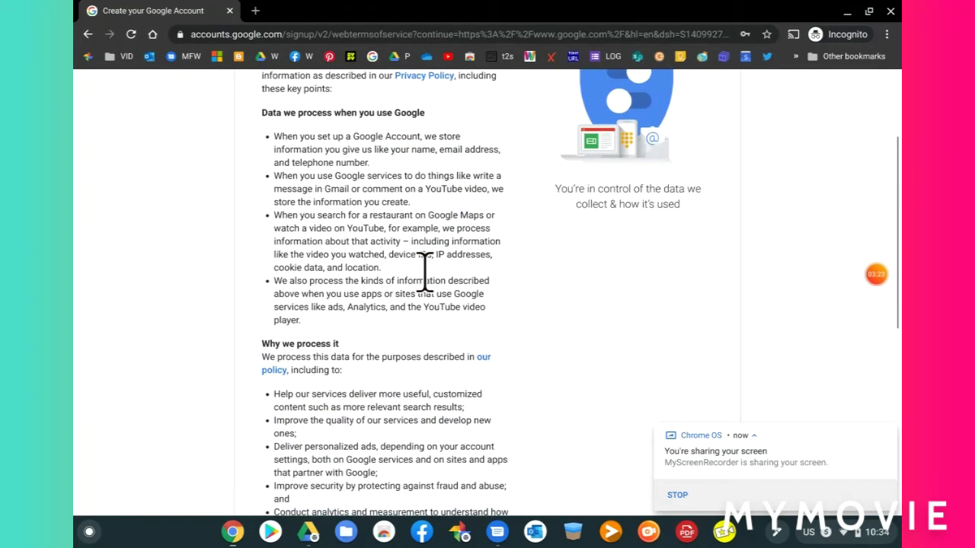
pyautogui.scroll(4, 424, 270)
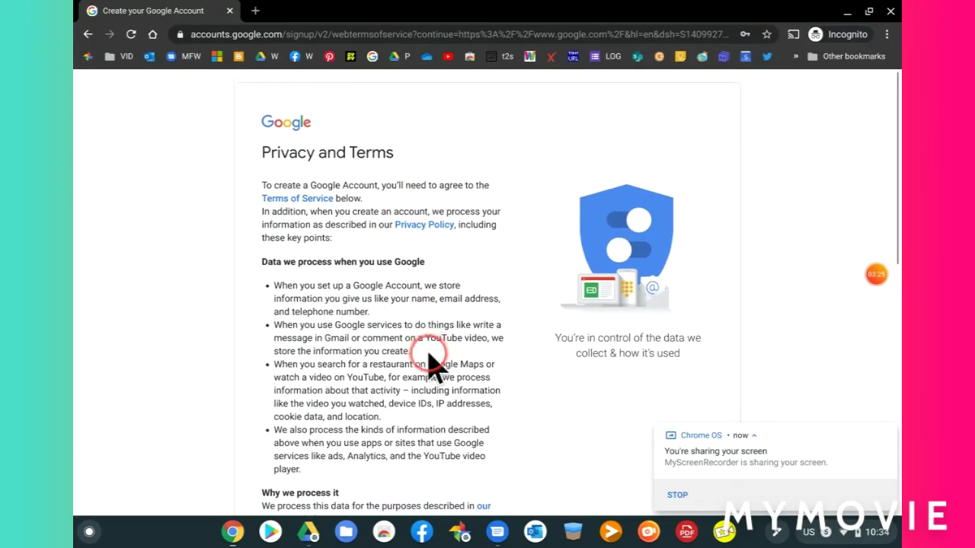
pyautogui.scroll(-10, 429, 365)
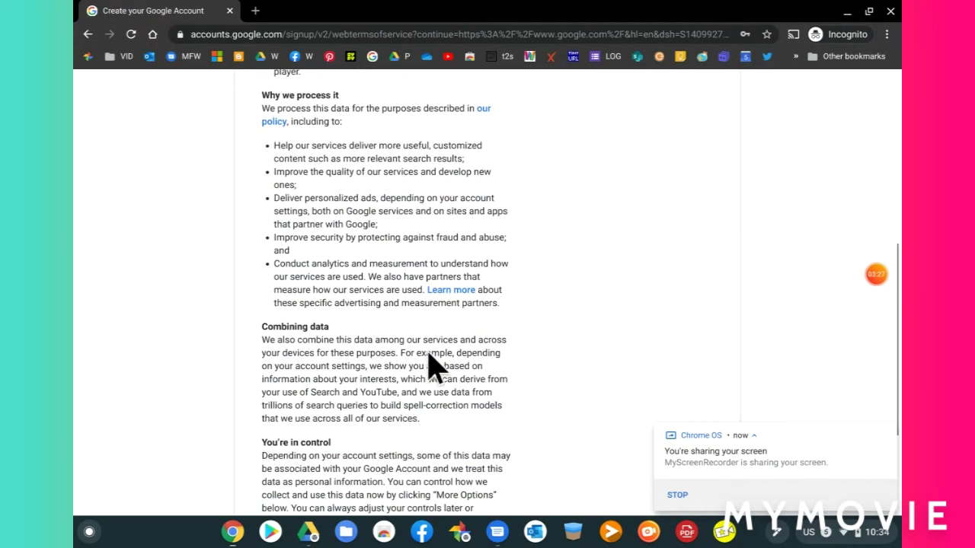
pyautogui.scroll(-5, 429, 365)
pyautogui.click(416, 419)
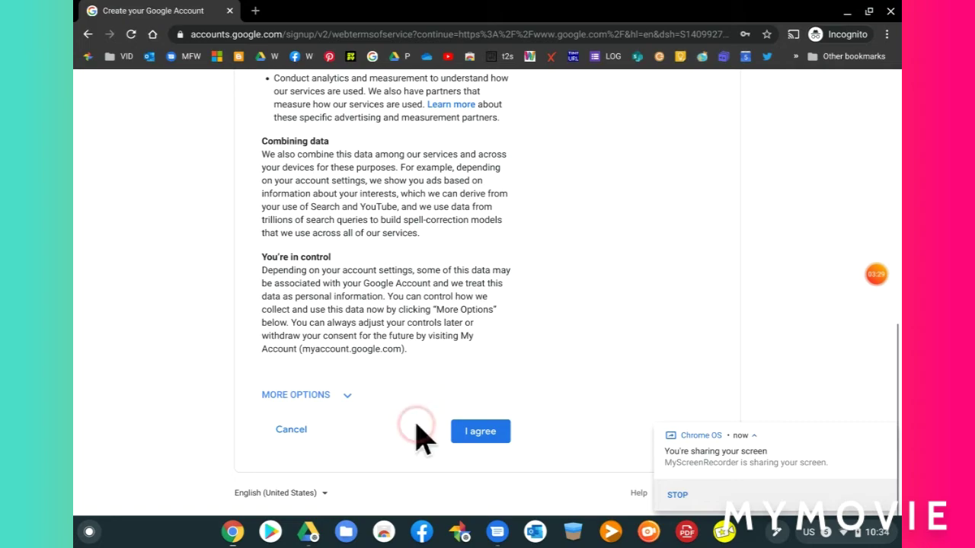
pyautogui.click(464, 429)
pyautogui.click(494, 432)
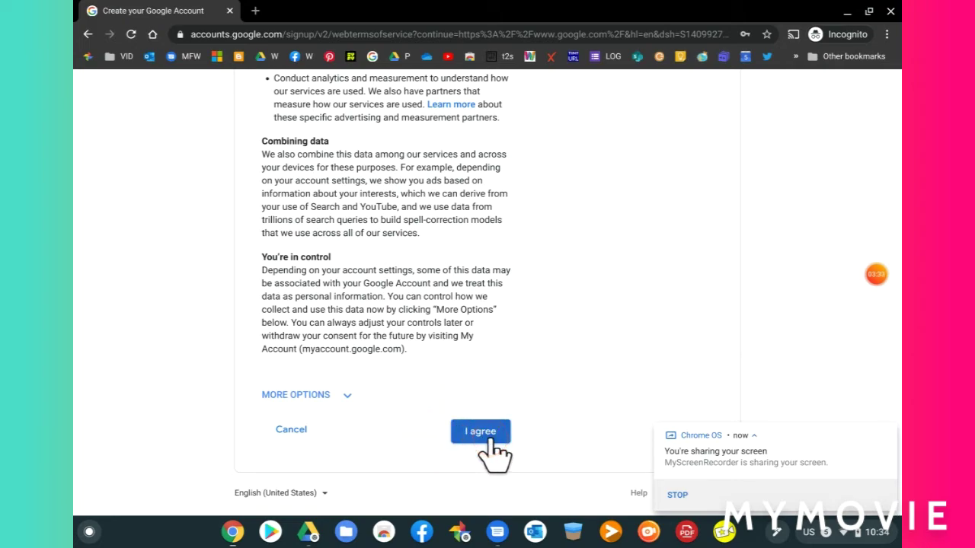
pyautogui.click(494, 451)
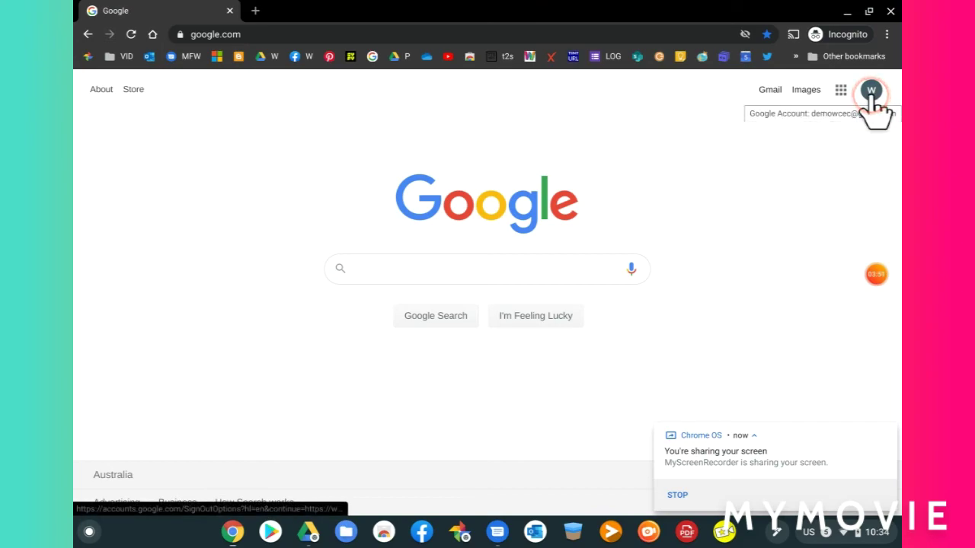
# Open the top-right account avatar menu on google.com to confirm the new account
pyautogui.click(870, 95)
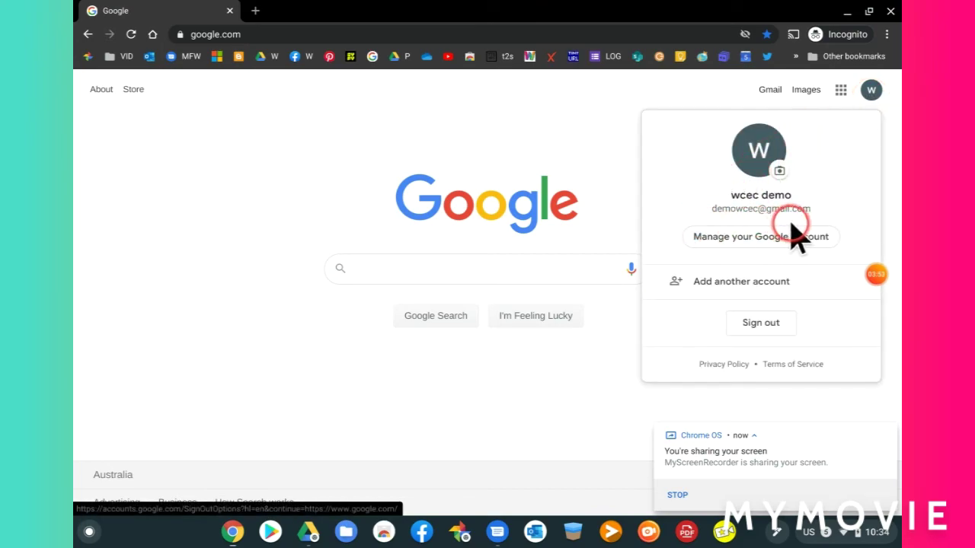